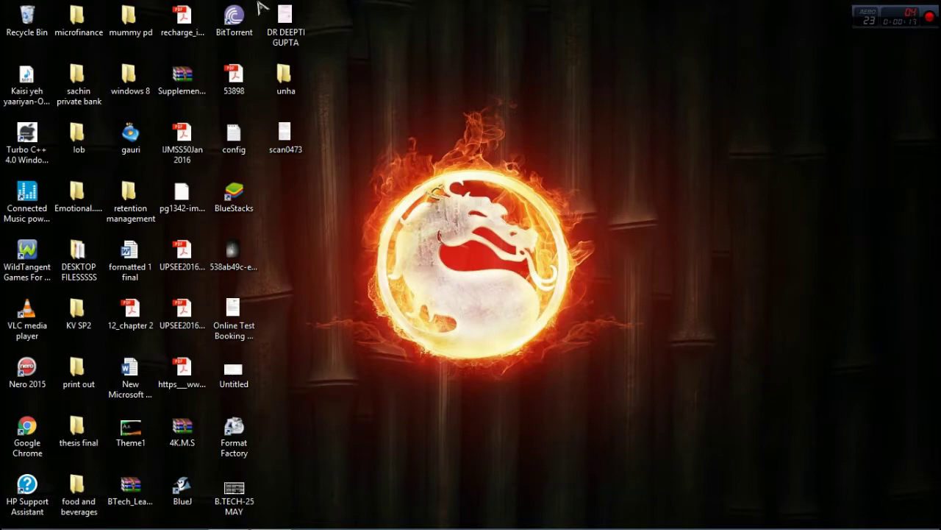
mouse_move(217, 519)
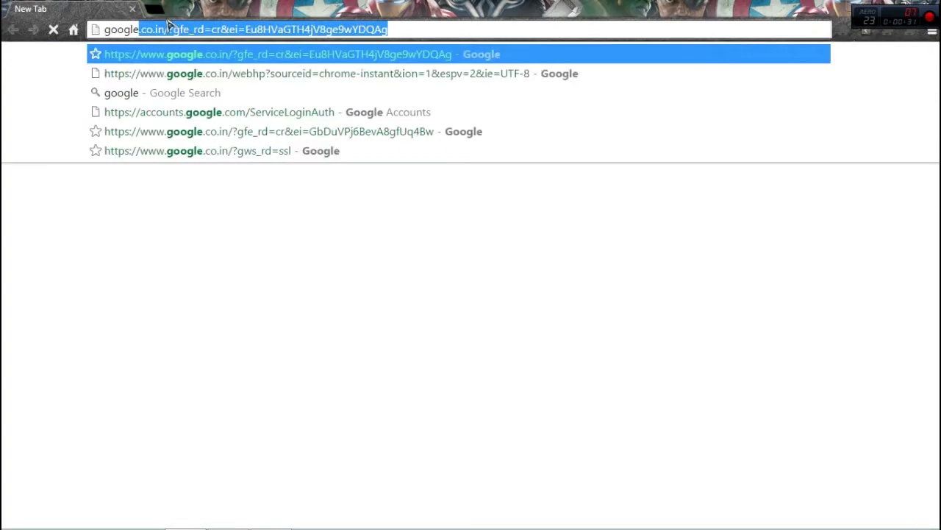
type(".com")
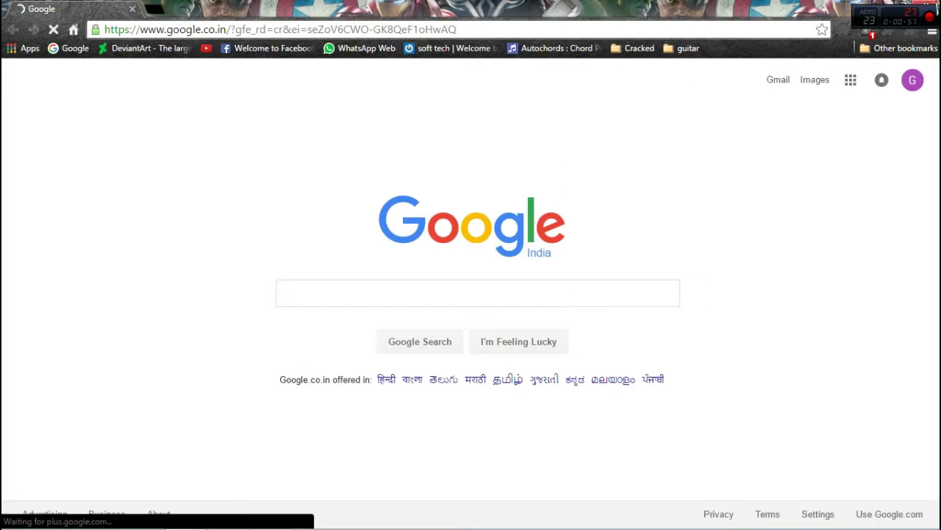
mouse_move(936, 6)
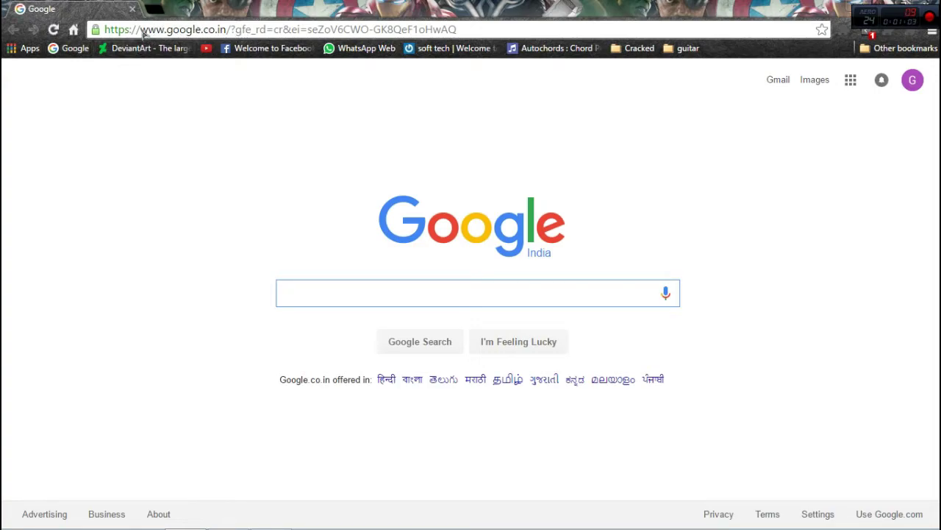
left_click_drag(142, 29, 226, 30)
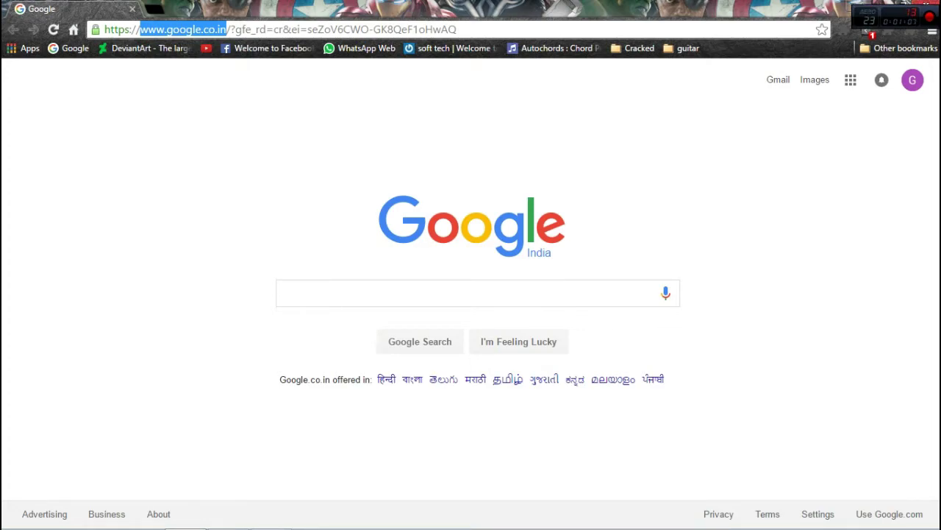
Step: Close Chrome and refresh the desktop
left_click(925, 8)
right_click(437, 137)
left_click(571, 176)
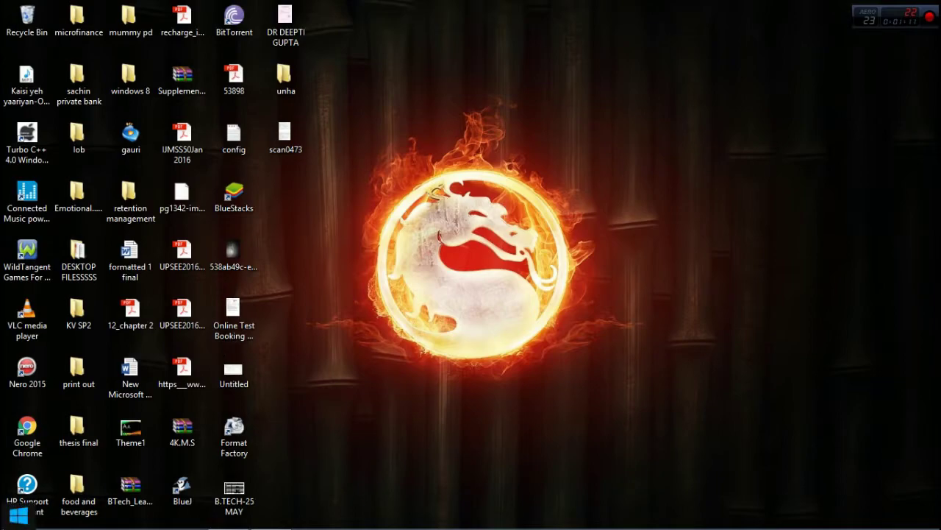
Step: Search 'note pa' from the Start screen and run Notepad as administrator
left_click(18, 515)
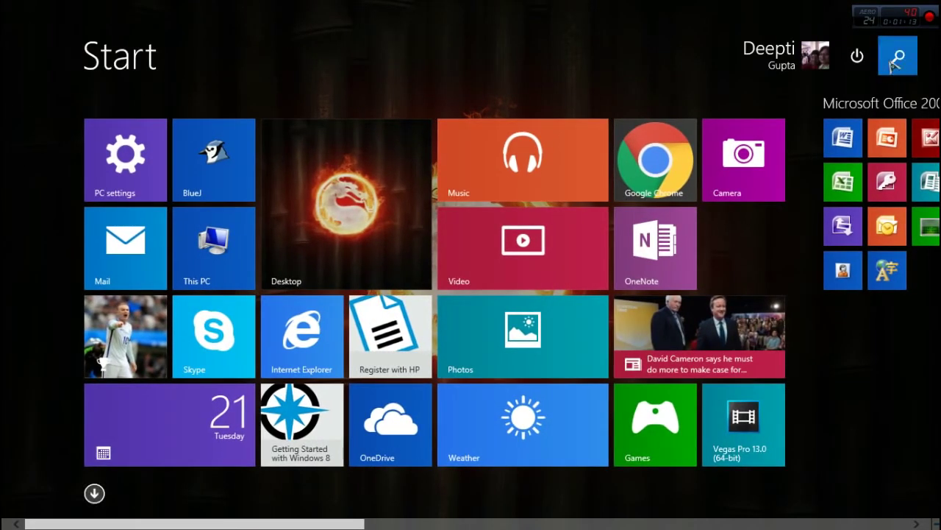
left_click(896, 59)
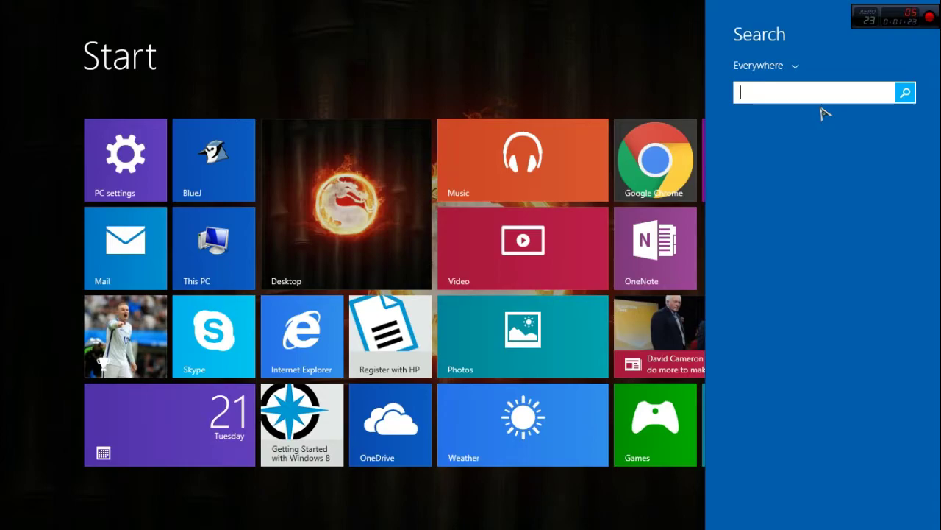
type("note")
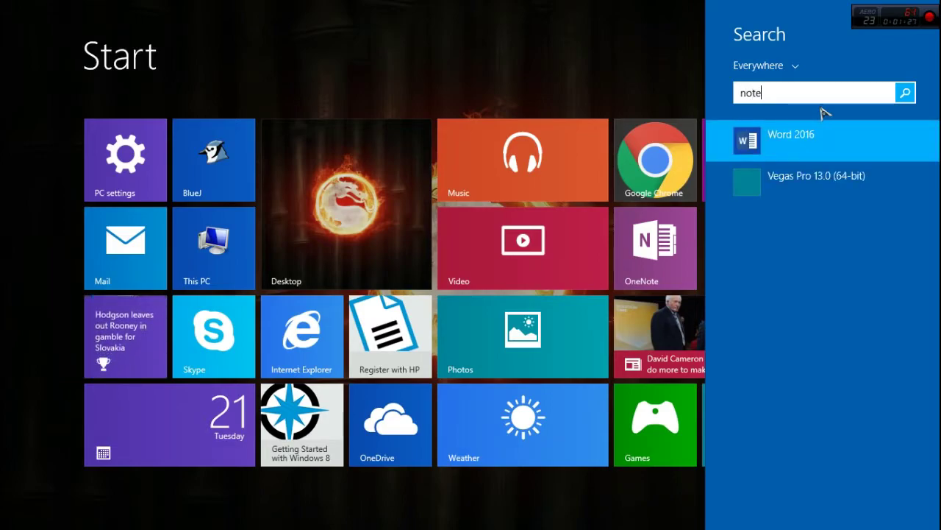
type(" pad")
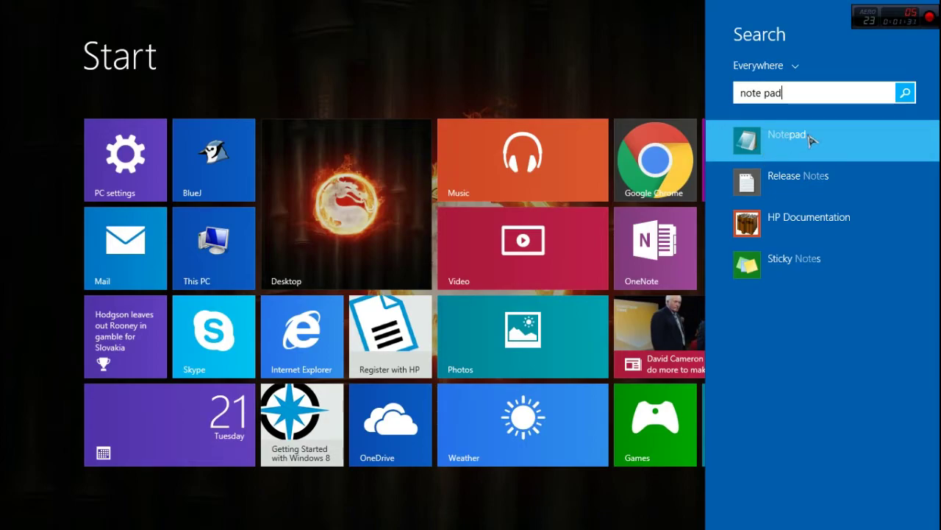
right_click(812, 140)
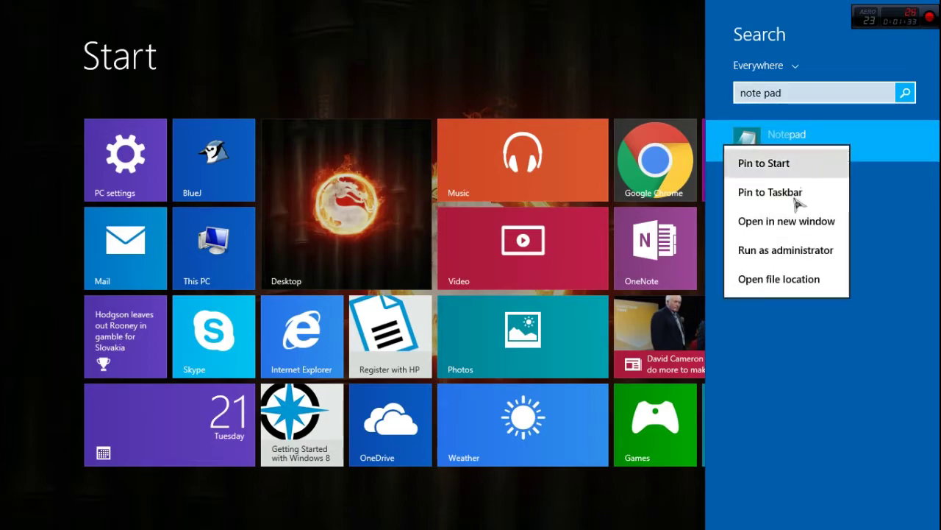
left_click(793, 251)
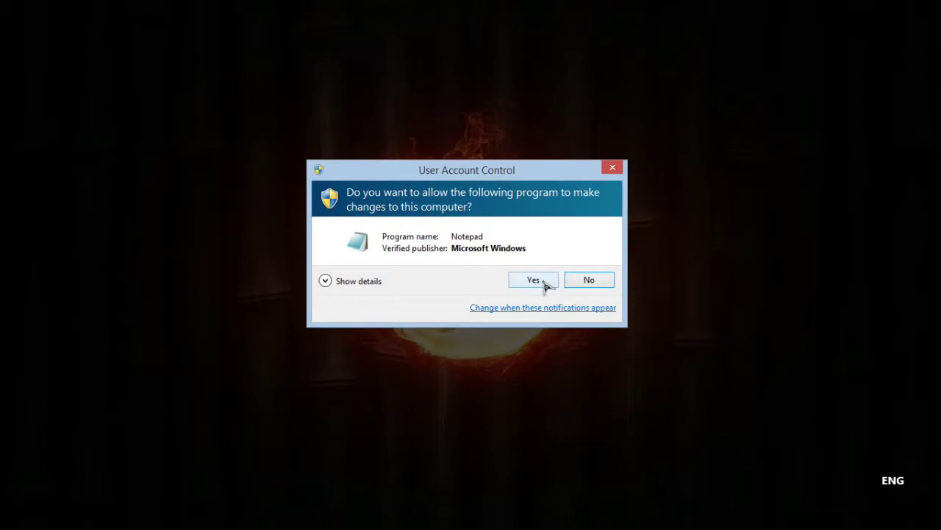
Step: Approve the UAC prompt, start File > Open, and browse into C:\Windows
left_click(545, 285)
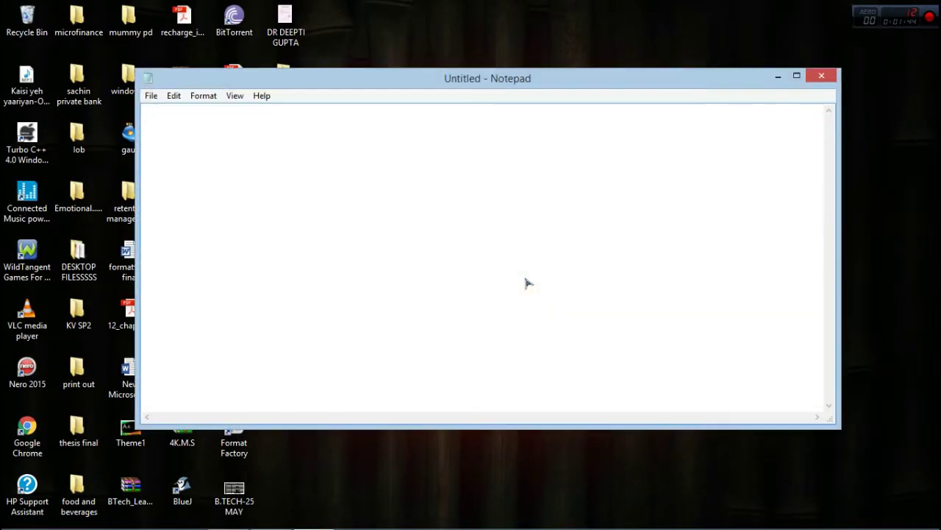
left_click(151, 98)
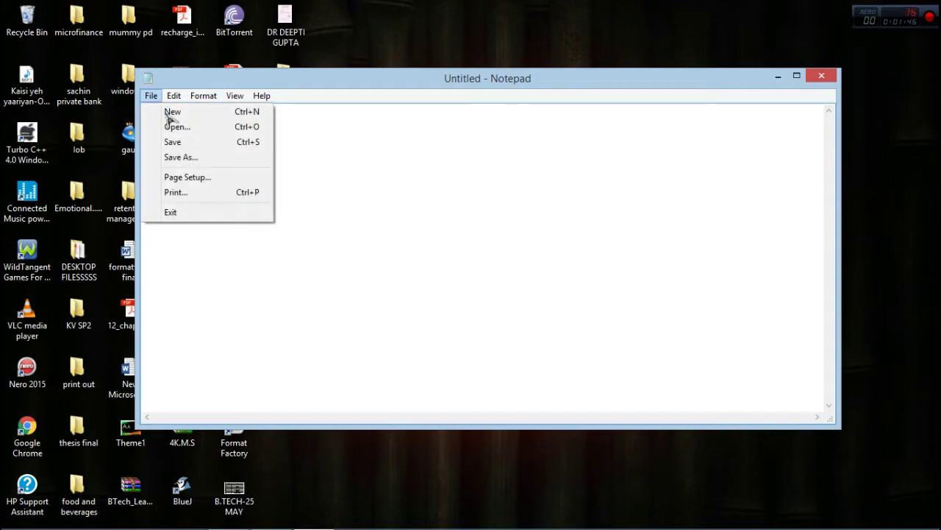
left_click(202, 131)
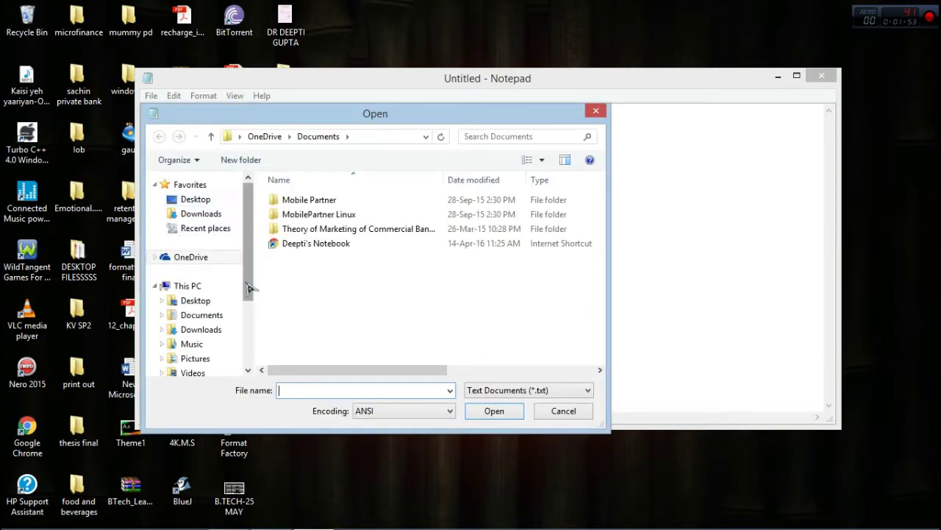
scroll(249, 283, "down", 1)
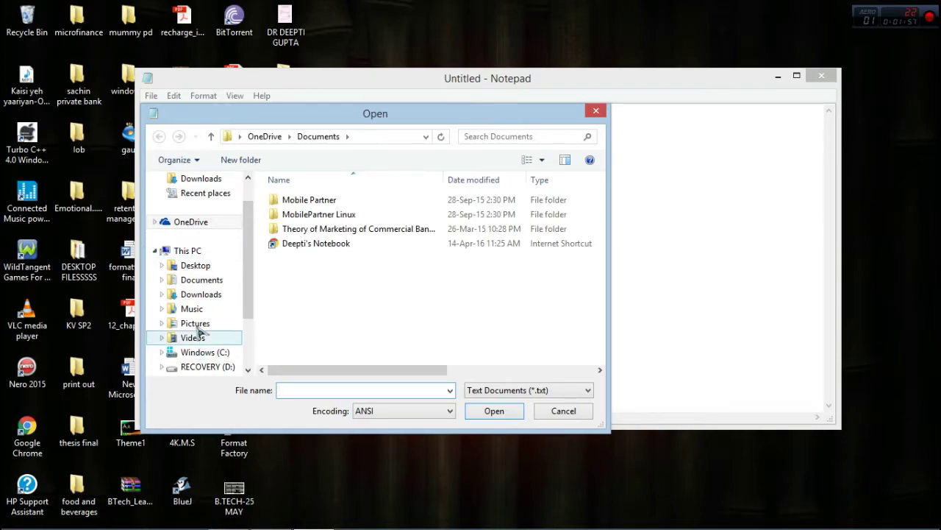
left_click(200, 352)
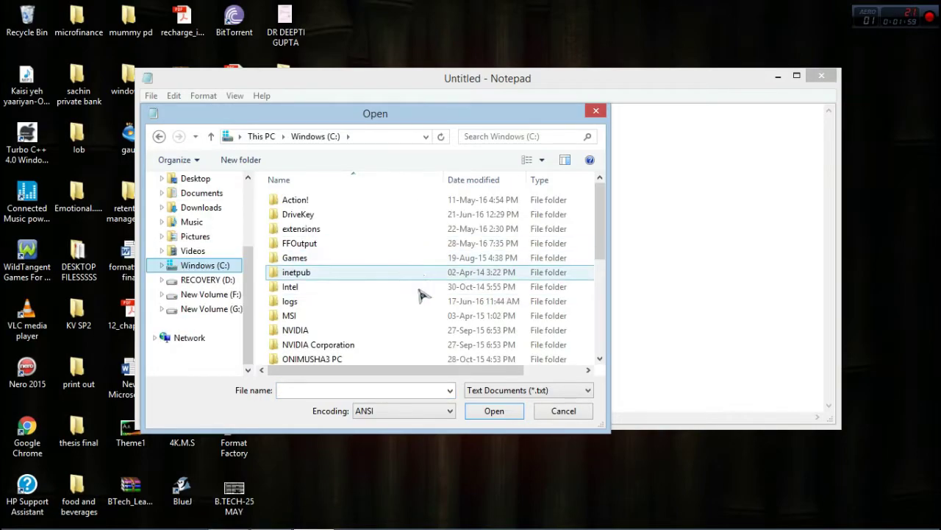
scroll(423, 293, "down", 3)
scroll(412, 334, "down", 2)
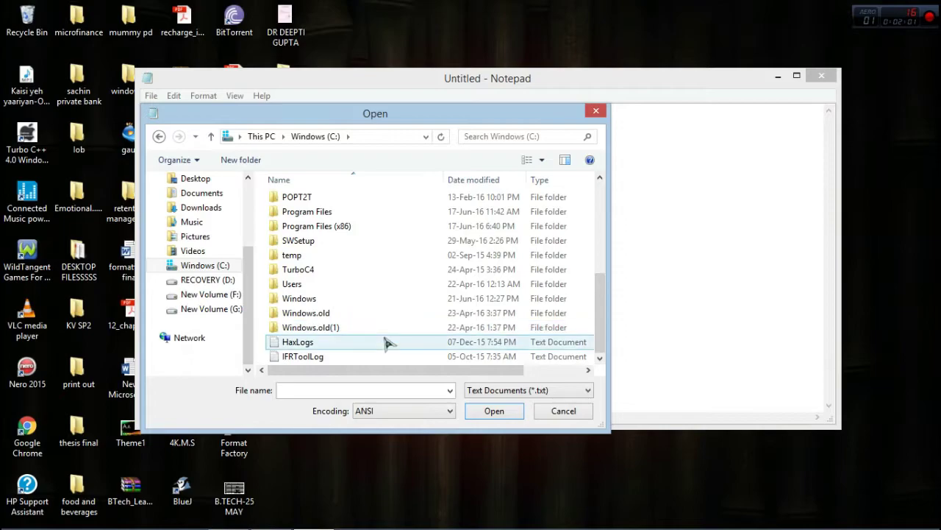
left_click(350, 301)
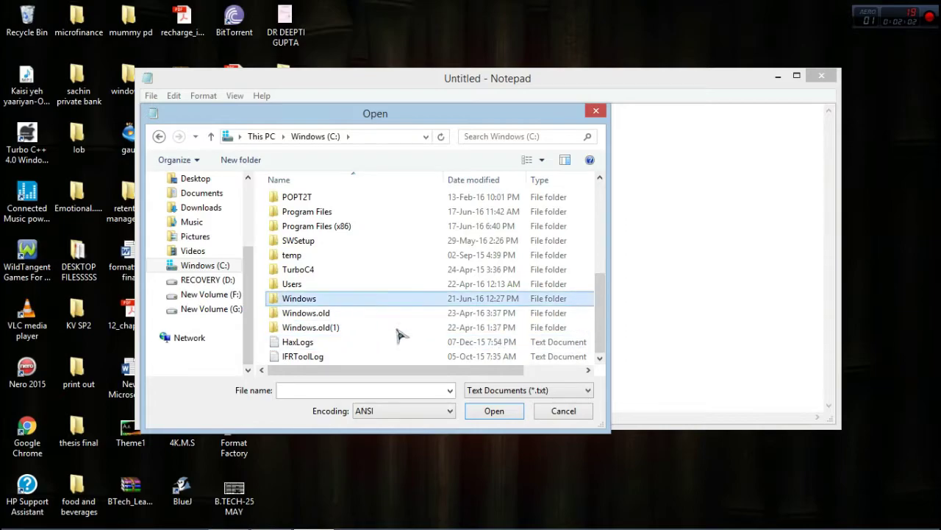
left_click(494, 412)
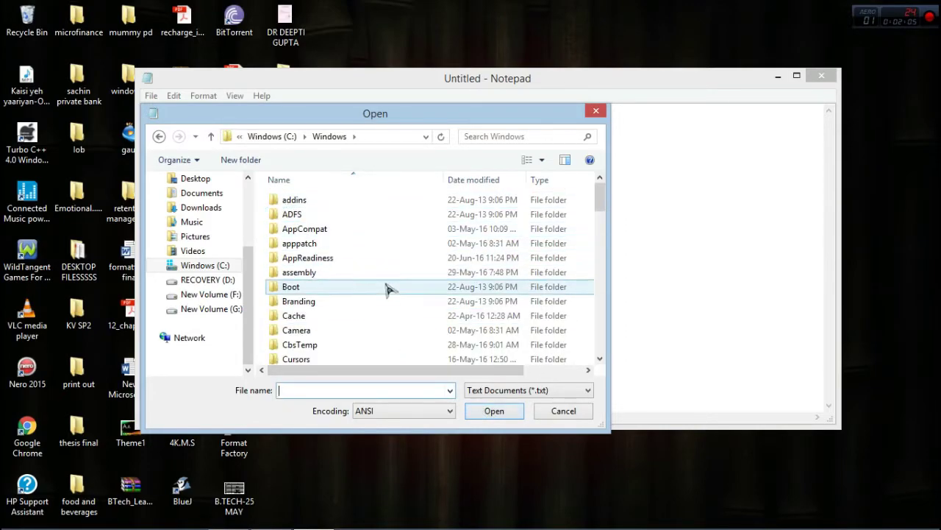
Step: Navigate through System32 and drivers into the etc folder
scroll(390, 292, "down", 15)
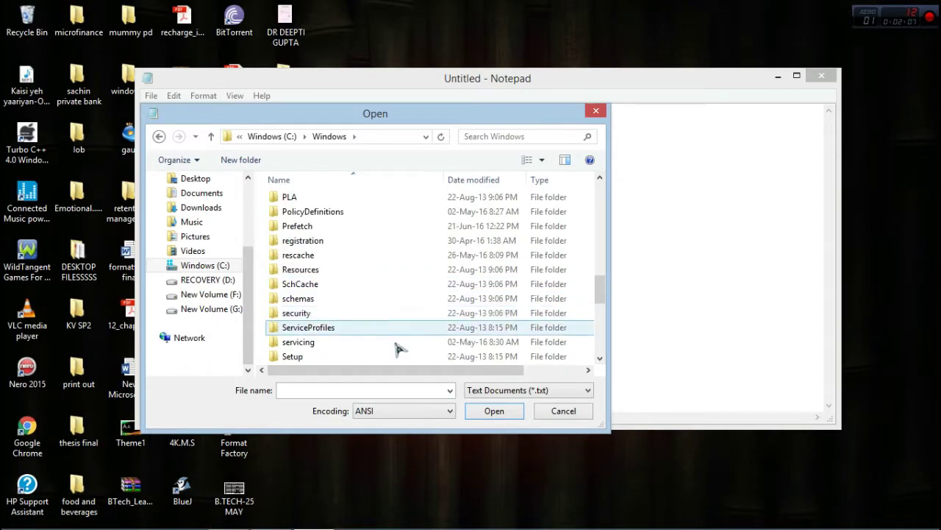
left_click(380, 300)
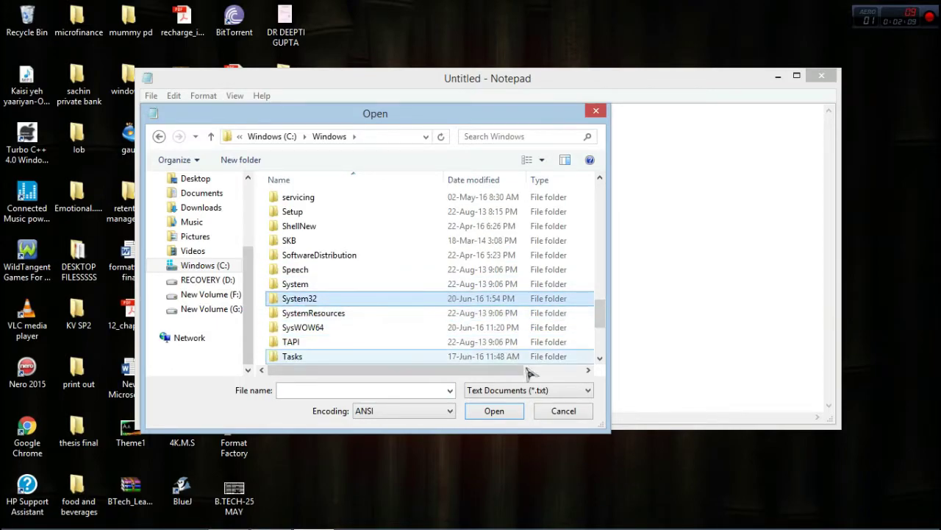
left_click(497, 414)
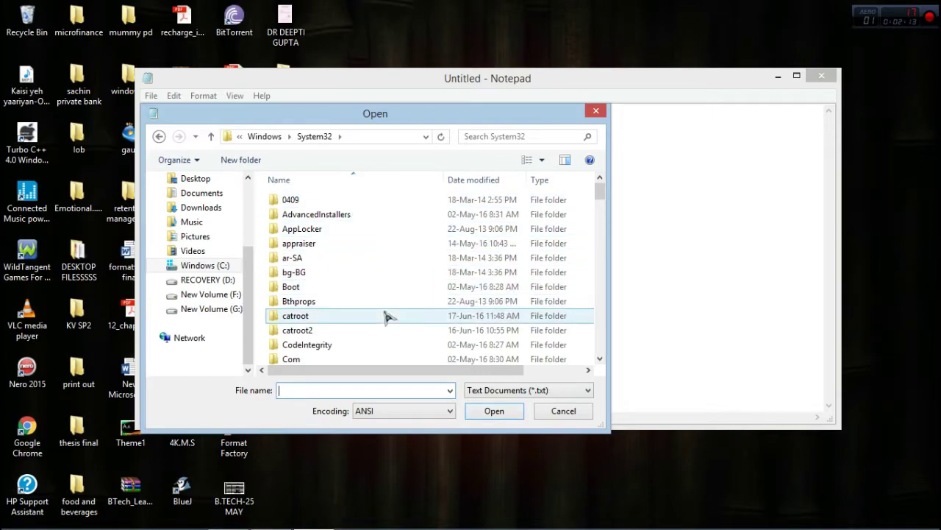
scroll(391, 315, "down", 7)
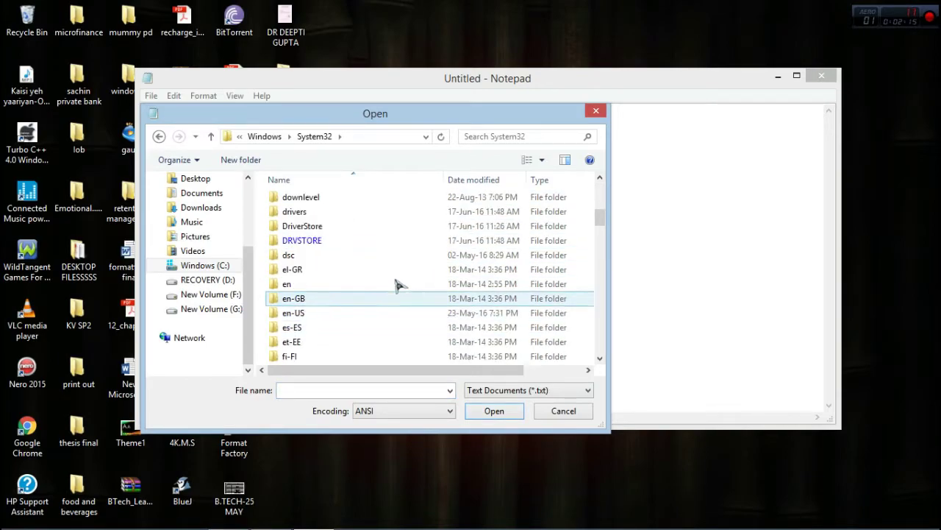
left_click(391, 214)
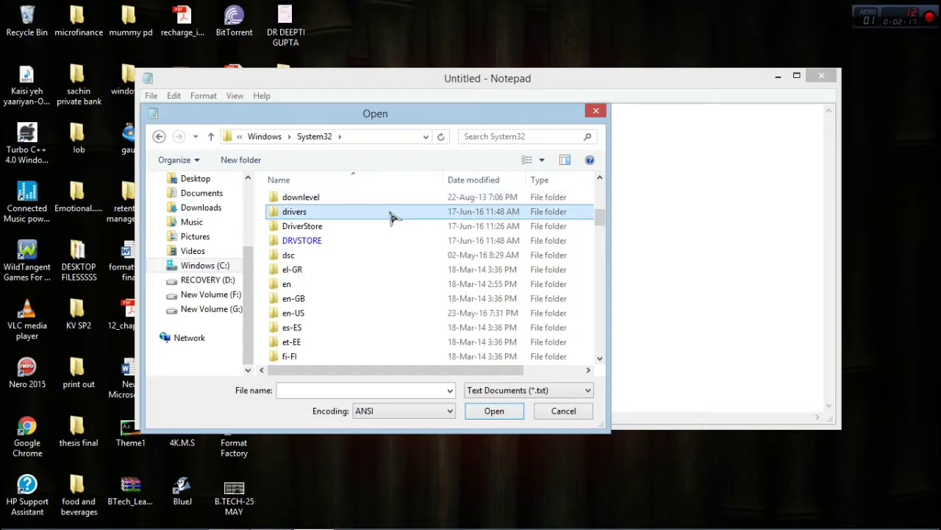
left_click(492, 415)
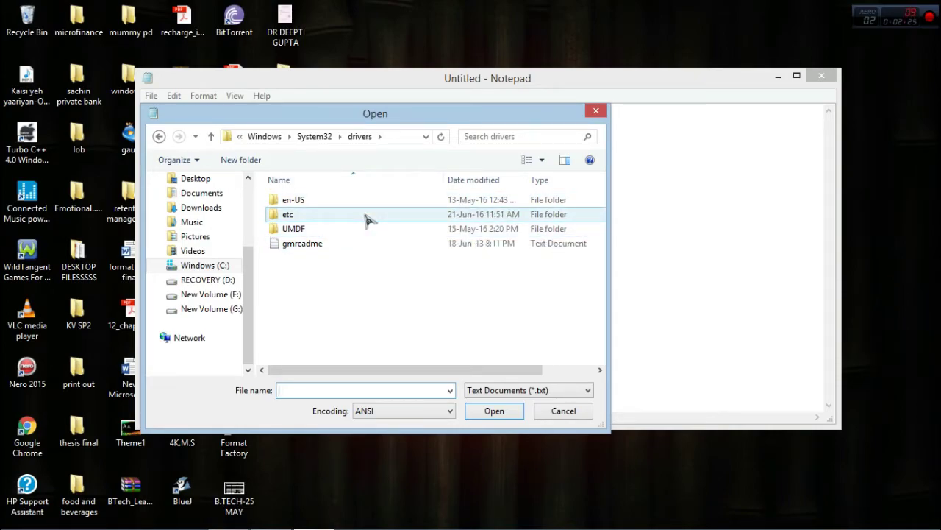
double_click(367, 220)
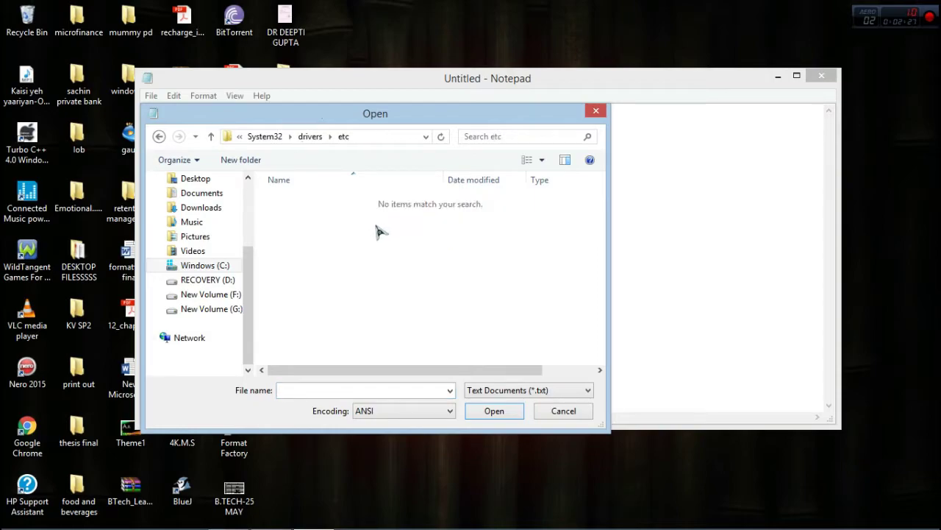
Step: Set the file filter to All Files and open the hosts file
left_click(535, 390)
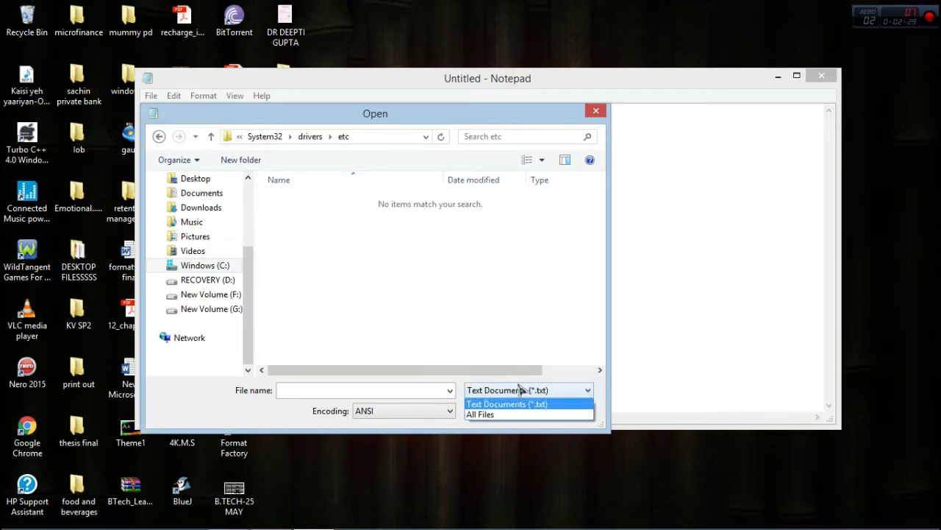
left_click(519, 416)
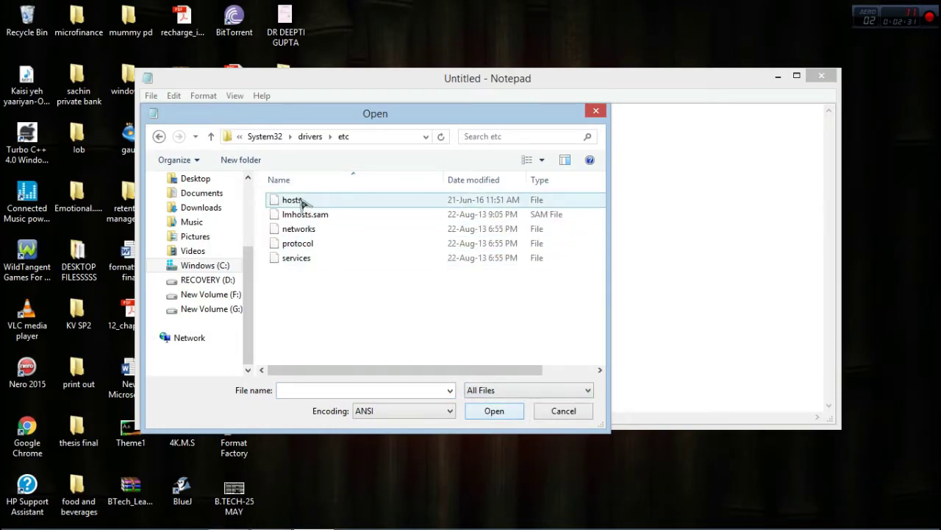
left_click(386, 199)
left_click(506, 390)
left_click(523, 416)
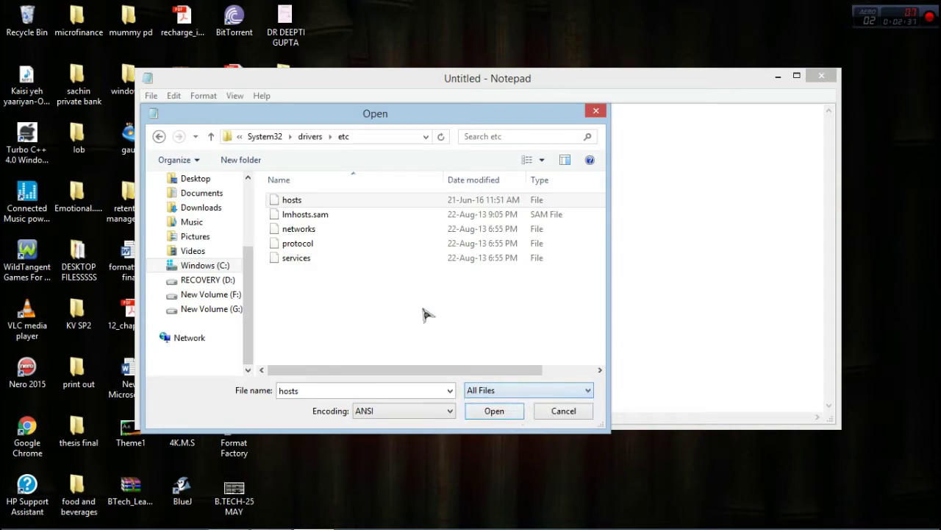
left_click(315, 199)
left_click(494, 412)
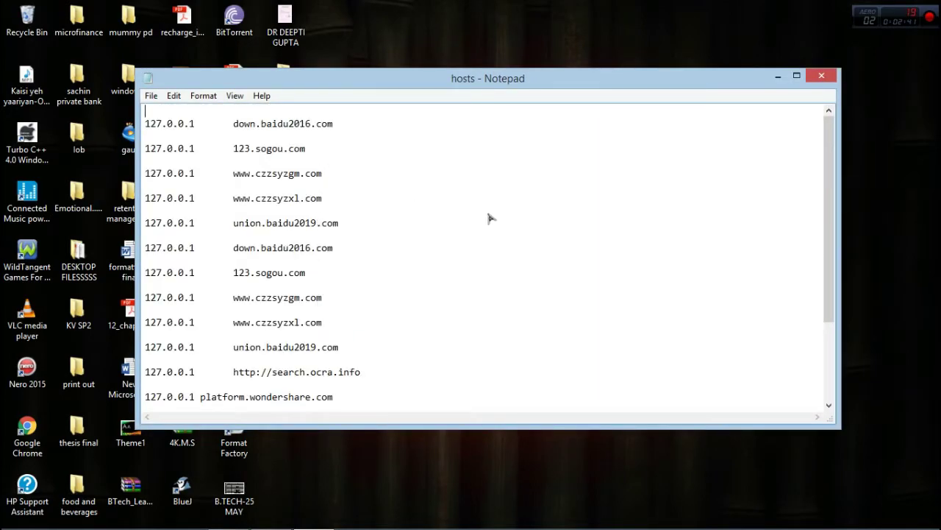
scroll(456, 261, "down", 3)
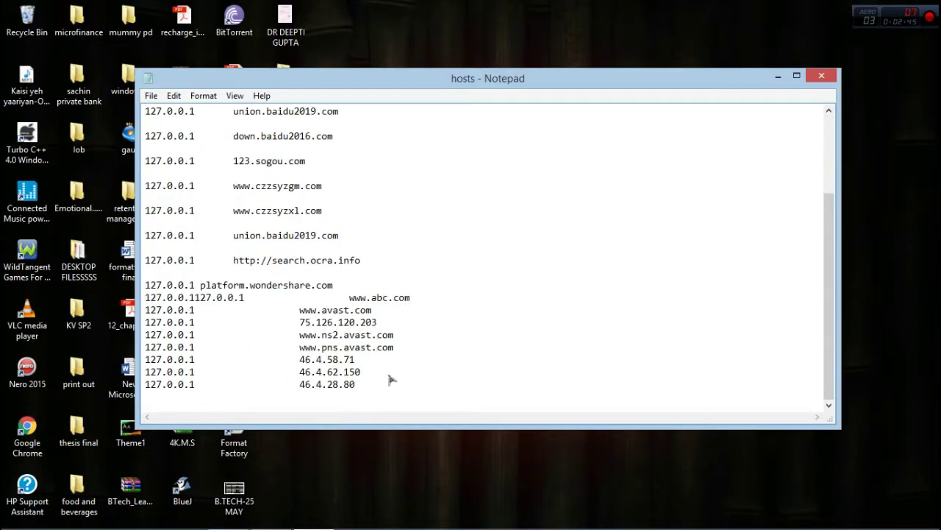
key("Return")
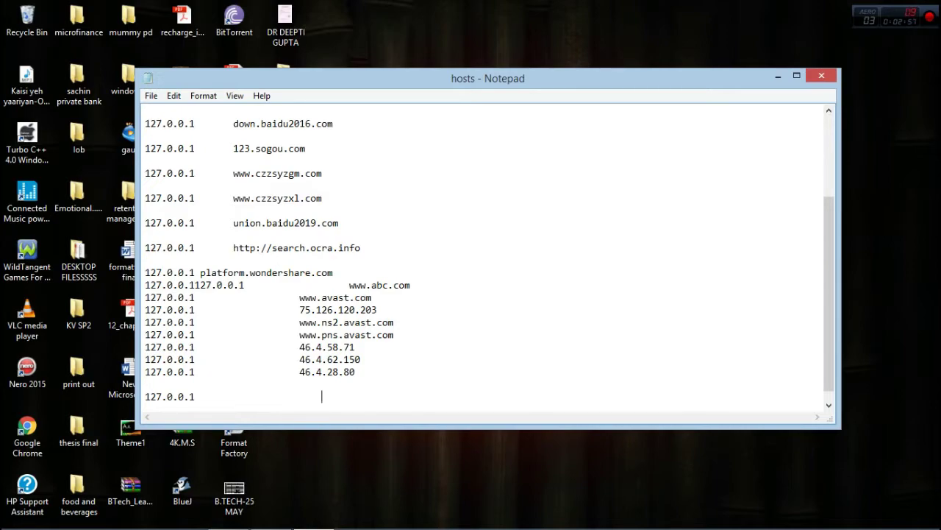
type("www.google.co.in")
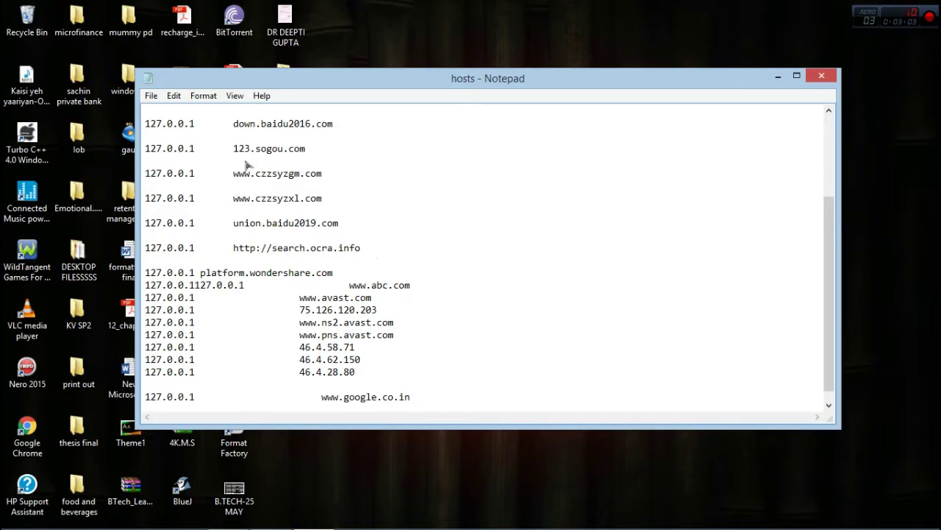
Step: Save the edited hosts file and minimise Notepad
left_click(174, 96)
left_click(174, 95)
left_click(150, 96)
left_click(157, 140)
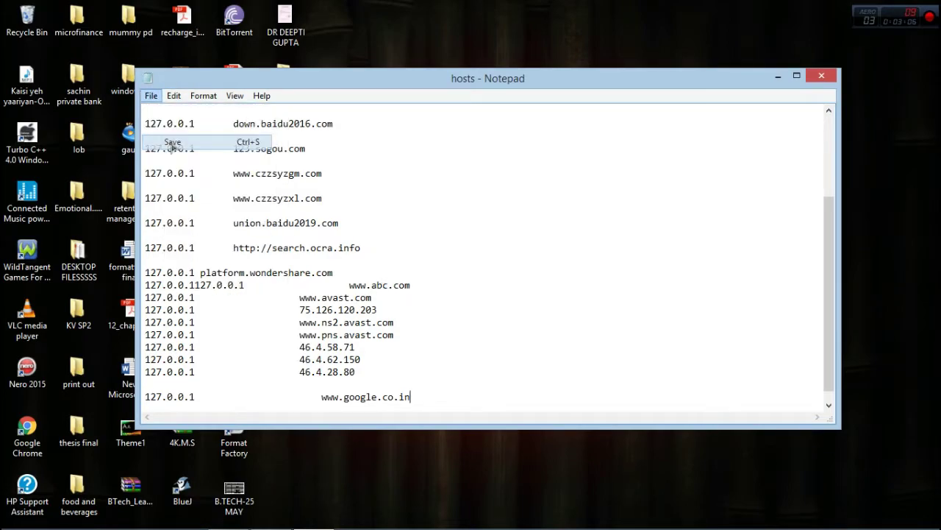
left_click(778, 76)
left_click(186, 517)
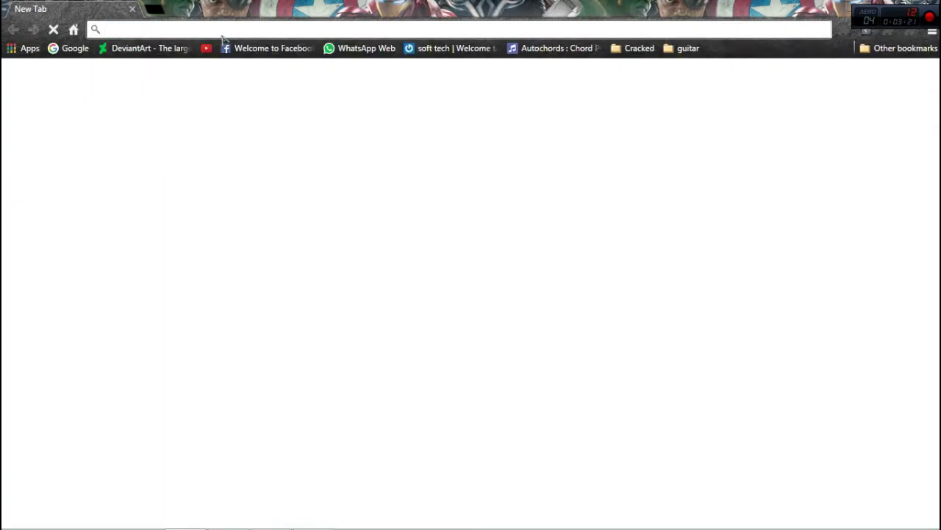
type("www.google.co.in")
key("Return")
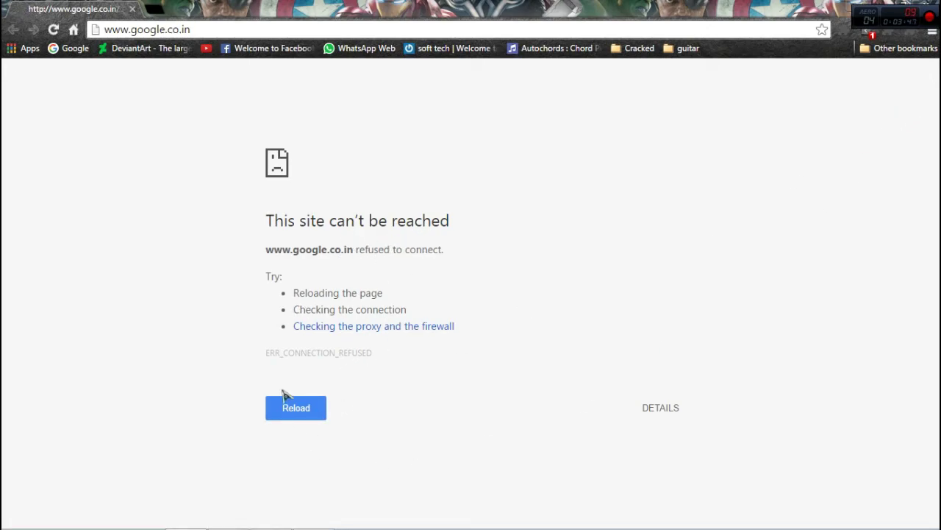
left_click(299, 414)
left_click(298, 414)
Step: Close Chrome and launch Mozilla Firefox by searching 'mozilla' from the Start screen
left_click(928, 8)
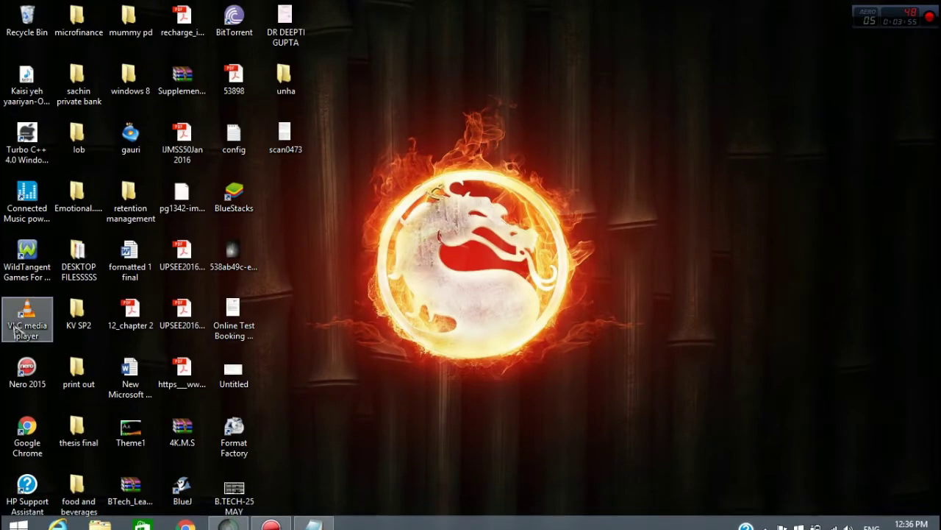
mouse_move(6, 524)
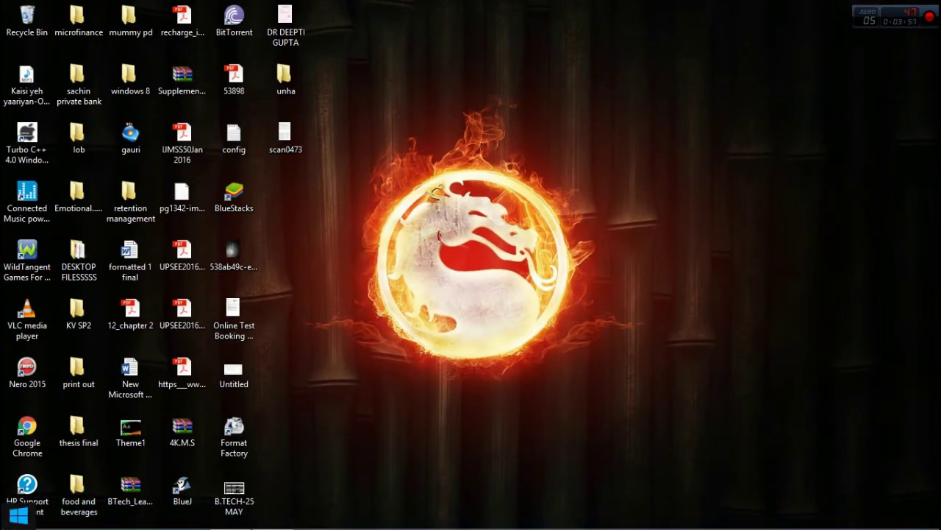
left_click(15, 521)
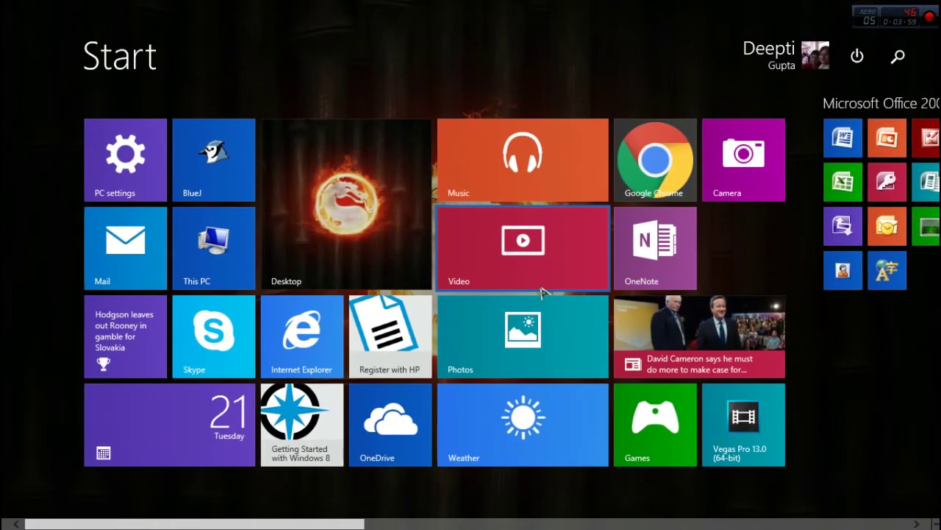
type("mozilla Firefox")
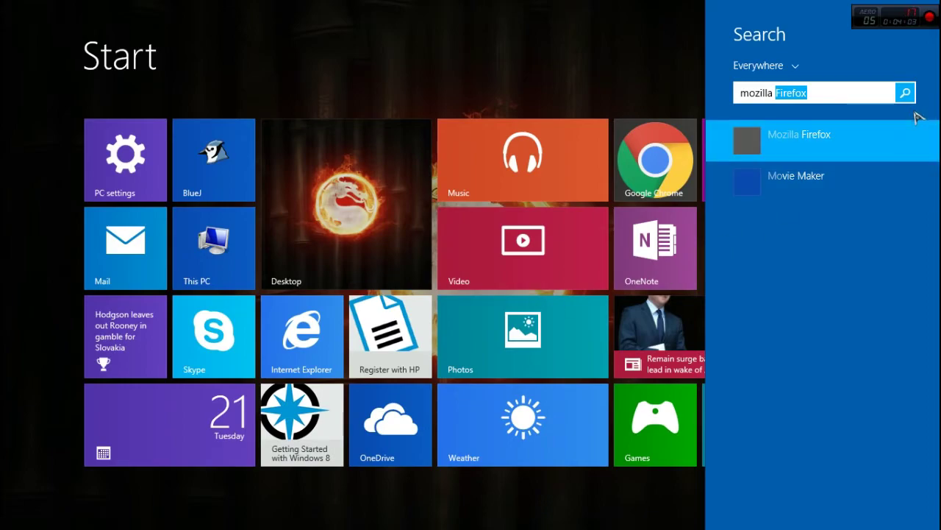
left_click(831, 153)
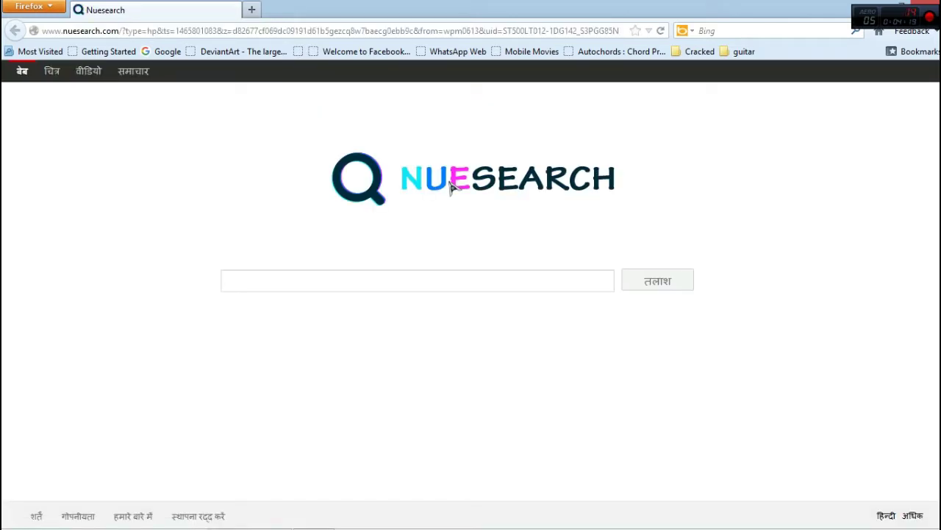
left_click(251, 10)
left_click(234, 11)
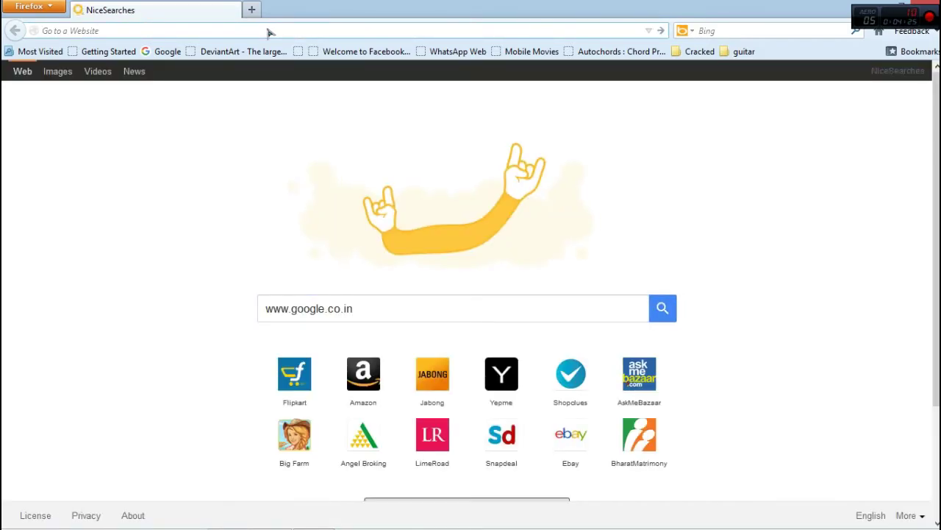
type("www.google.co.in")
key("Return")
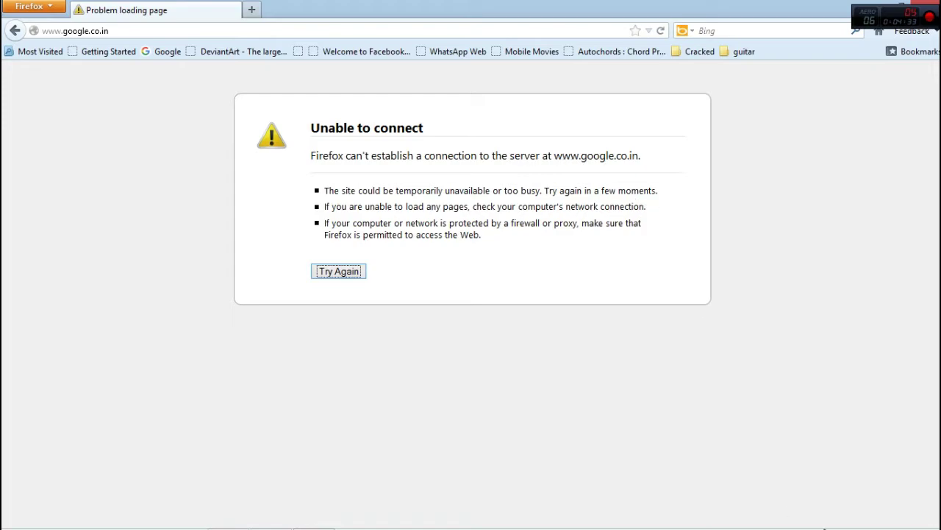
mouse_move(838, 520)
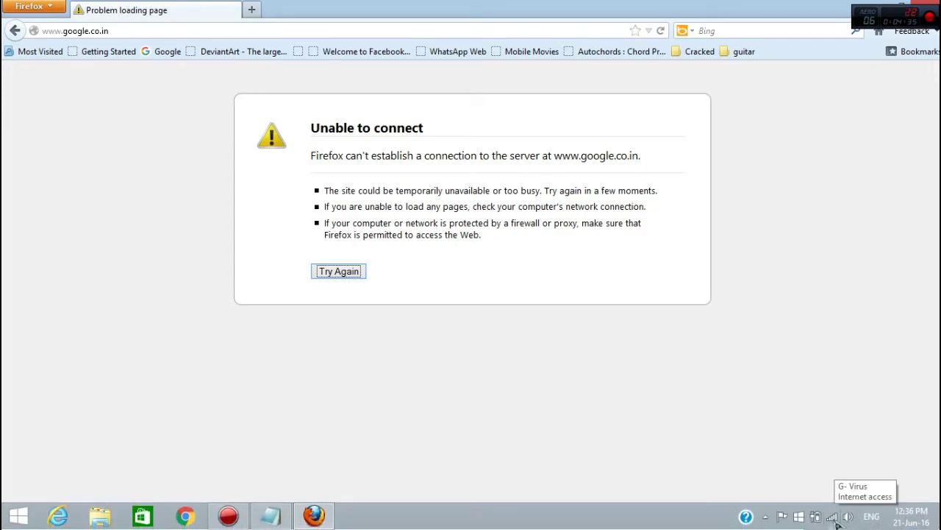
left_click(347, 272)
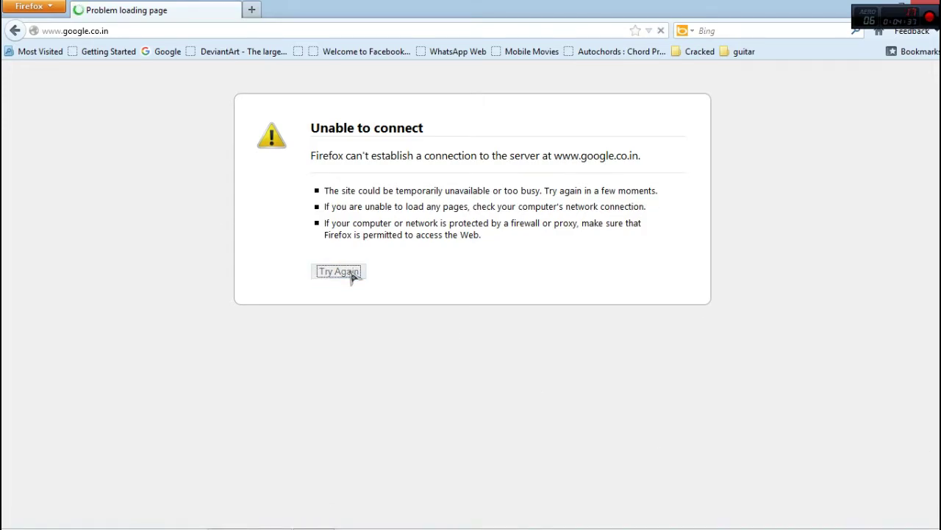
Step: Confirm the Wi-Fi network is connected, then close Firefox with Alt+F4
mouse_move(695, 518)
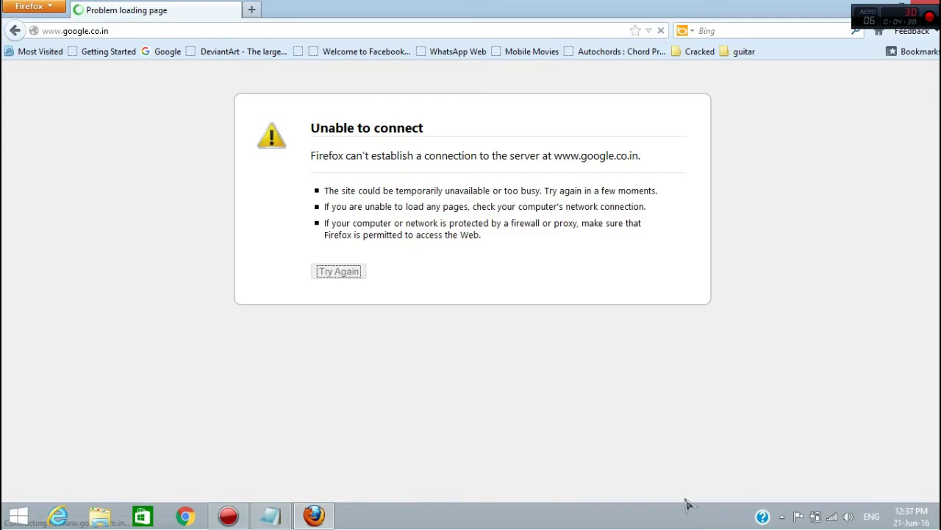
left_click(832, 517)
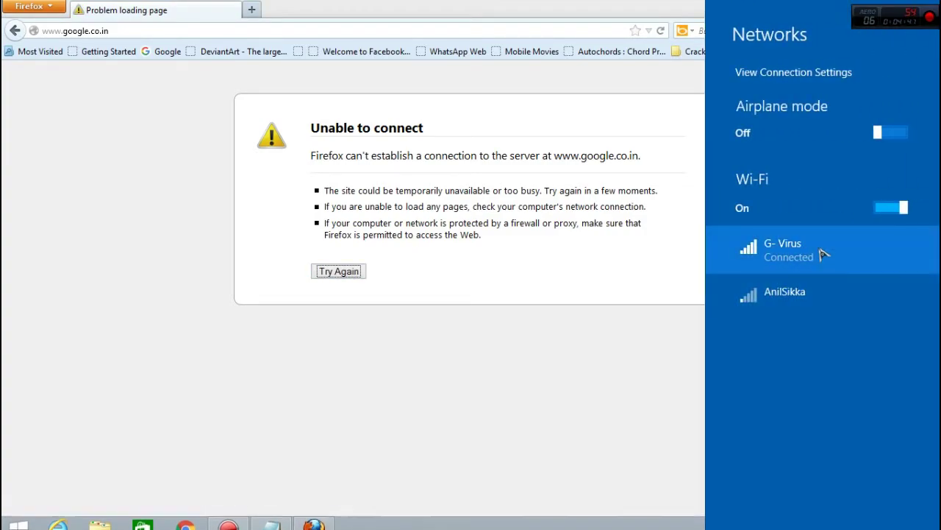
left_click(431, 231)
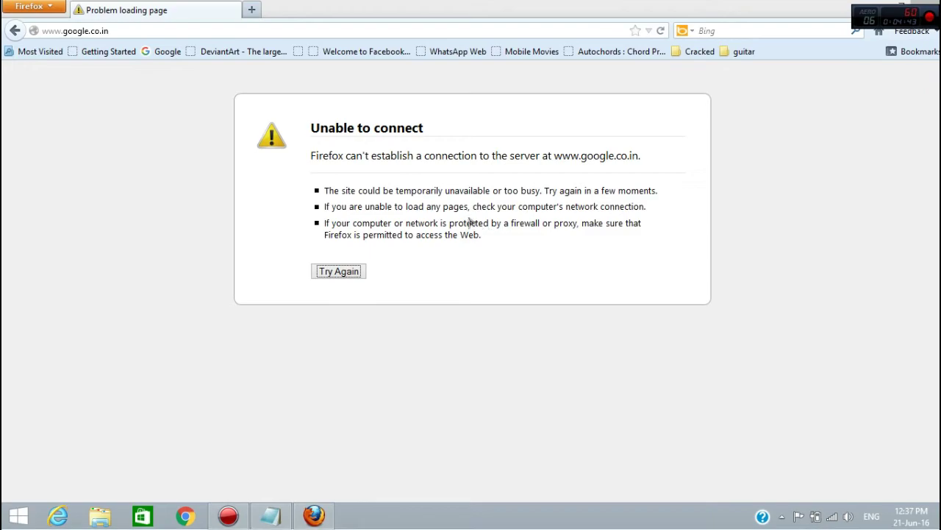
key("alt+F4")
right_click(506, 113)
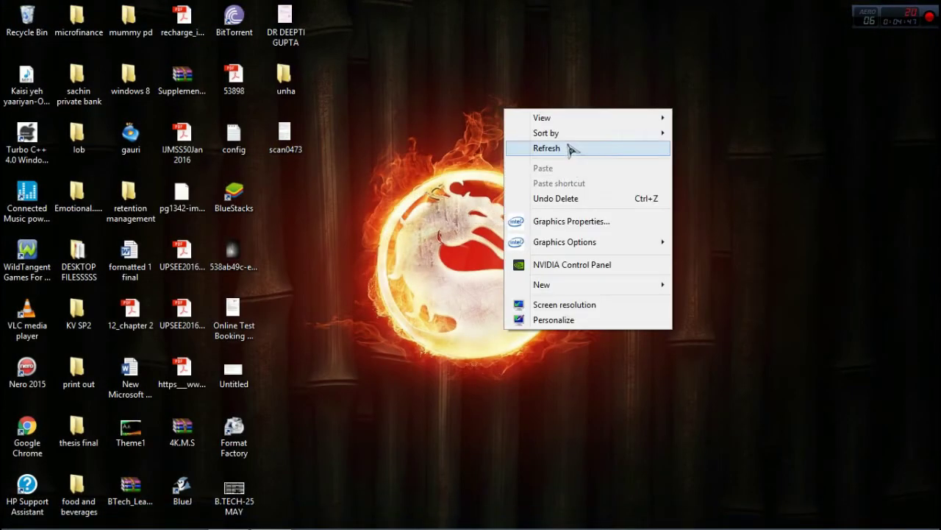
left_click(571, 146)
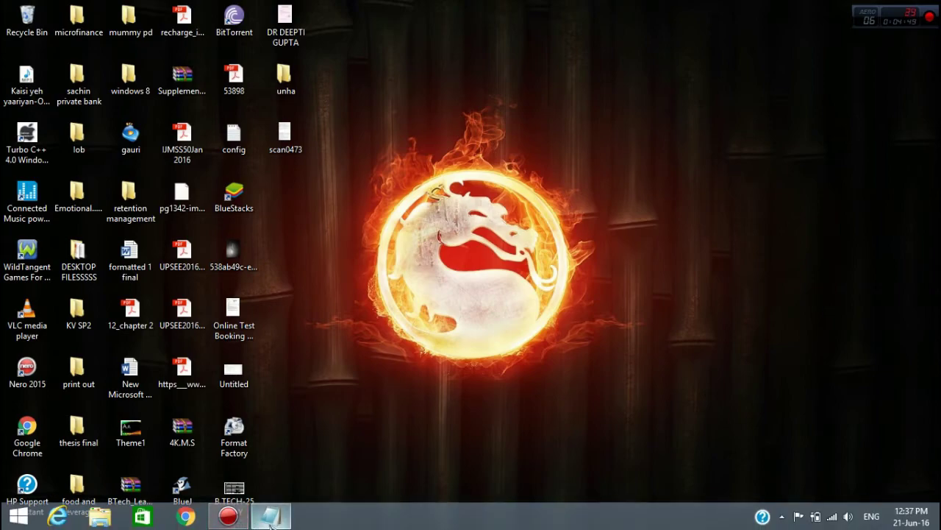
left_click(271, 519)
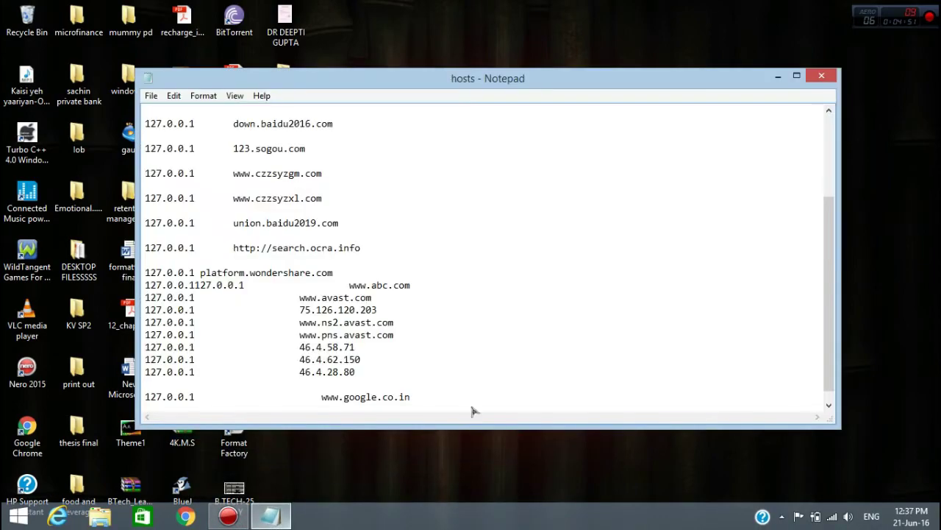
left_click_drag(145, 397, 456, 403)
key("Delete")
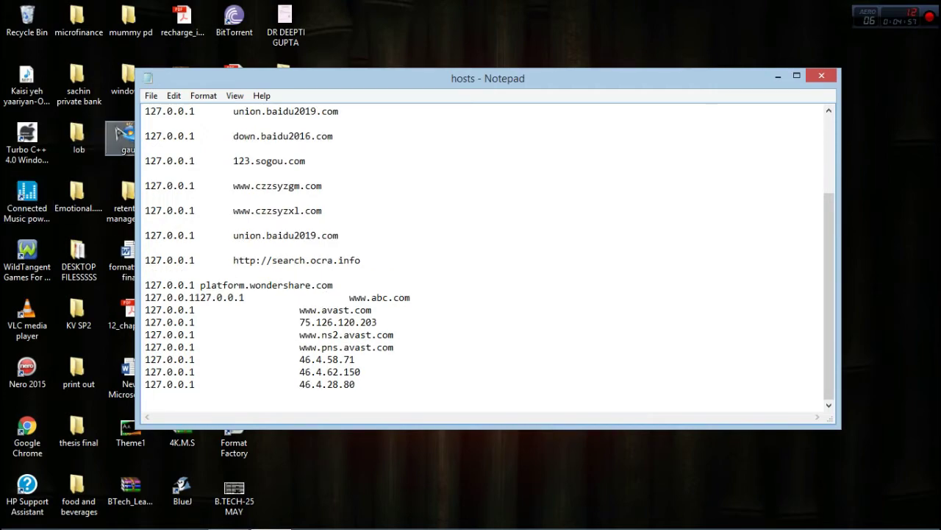
Step: Save the hosts file without the google entry and close Notepad
left_click(151, 96)
left_click(184, 141)
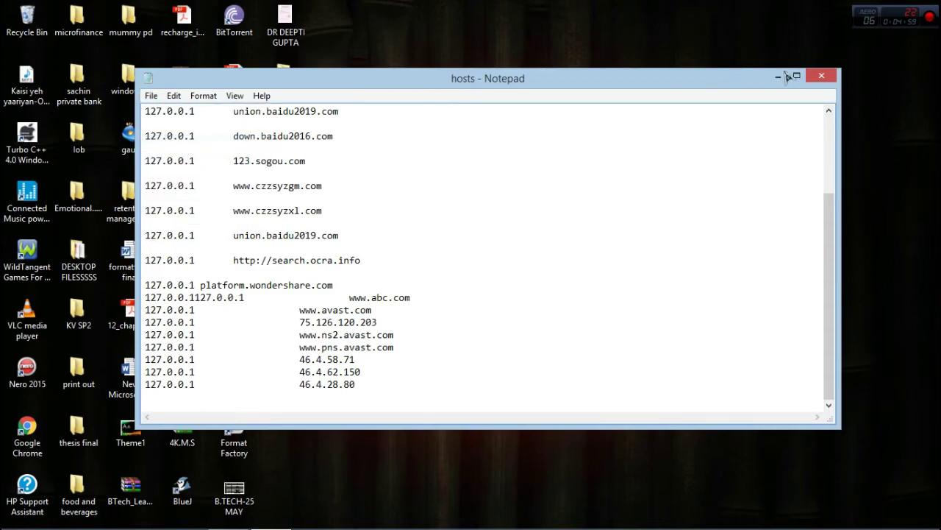
left_click(822, 75)
left_click(187, 516)
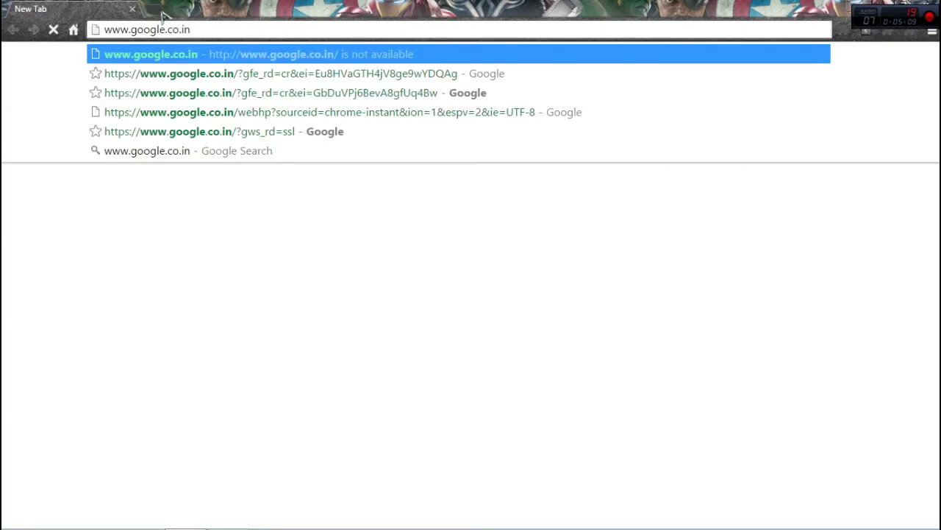
key("Return")
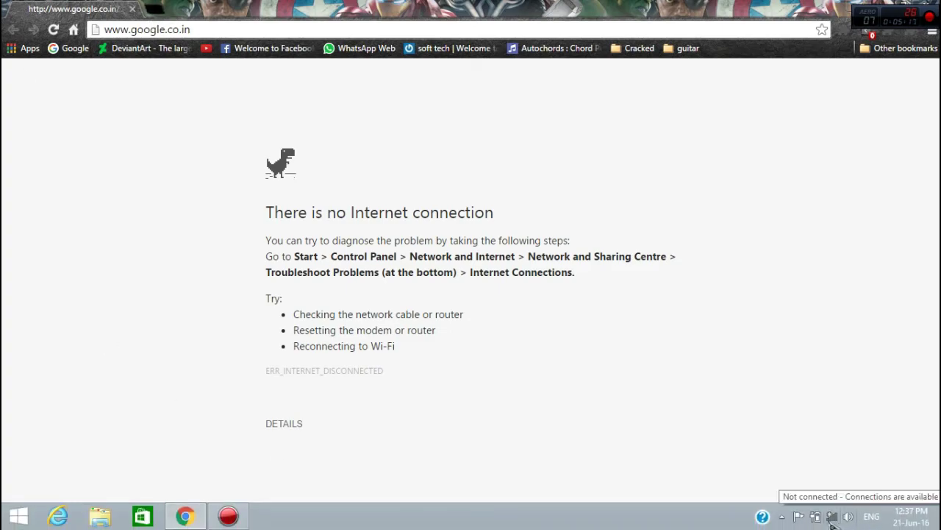
left_click(831, 518)
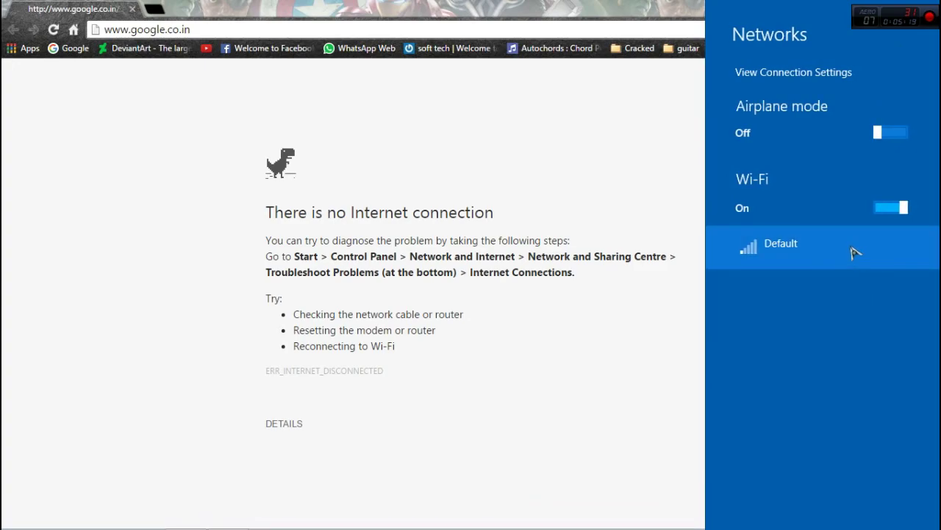
left_click(897, 131)
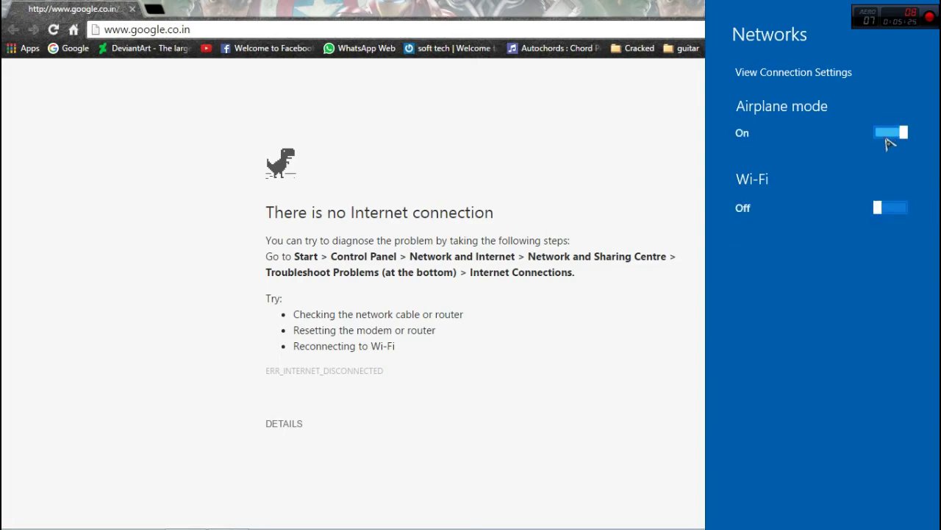
left_click(894, 133)
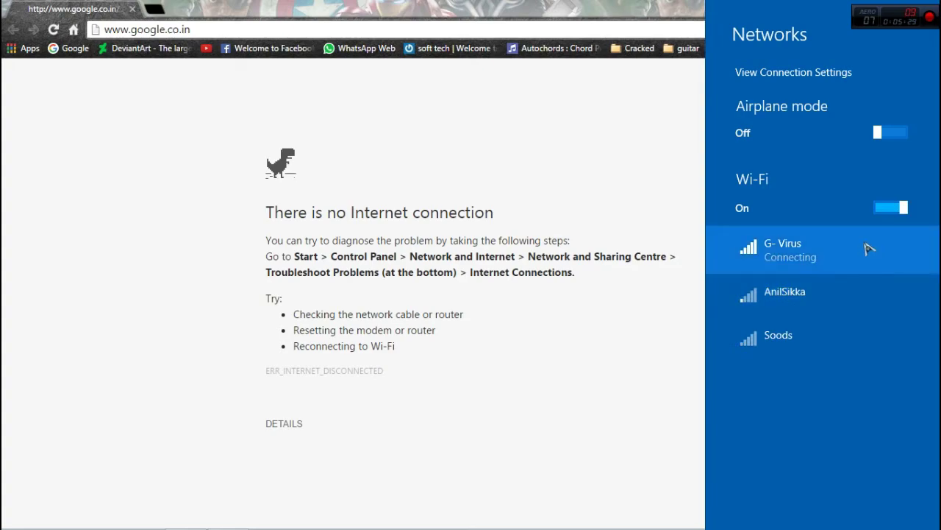
left_click(67, 99)
left_click(53, 29)
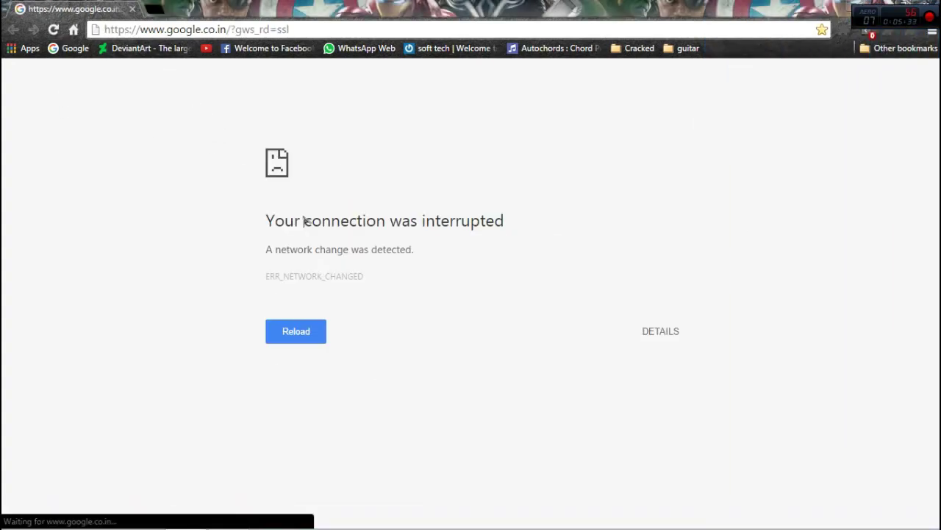
left_click(304, 329)
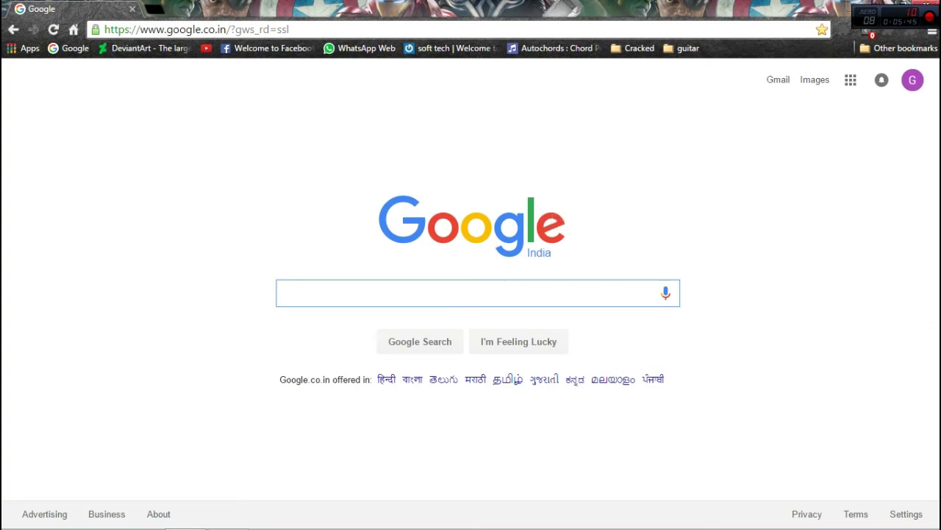
Step: Close the Chrome window showing the Google India homepage
left_click(931, 9)
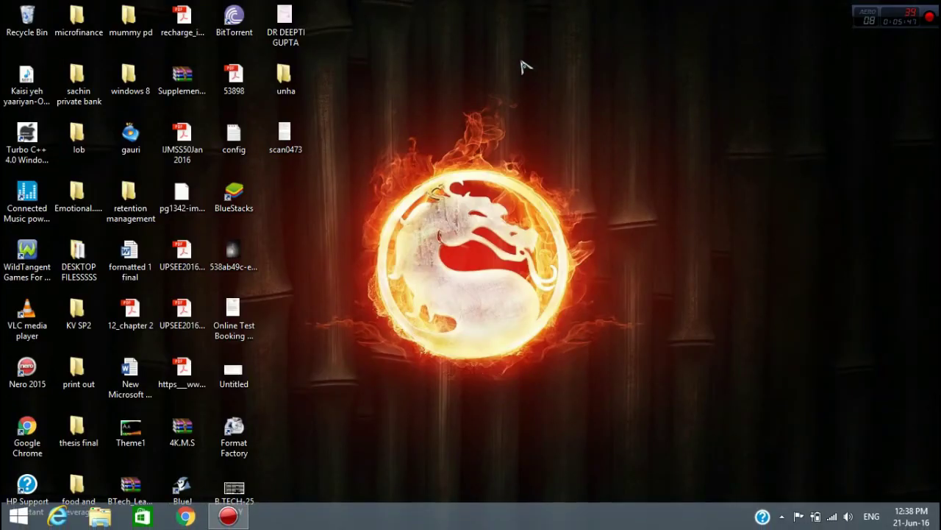